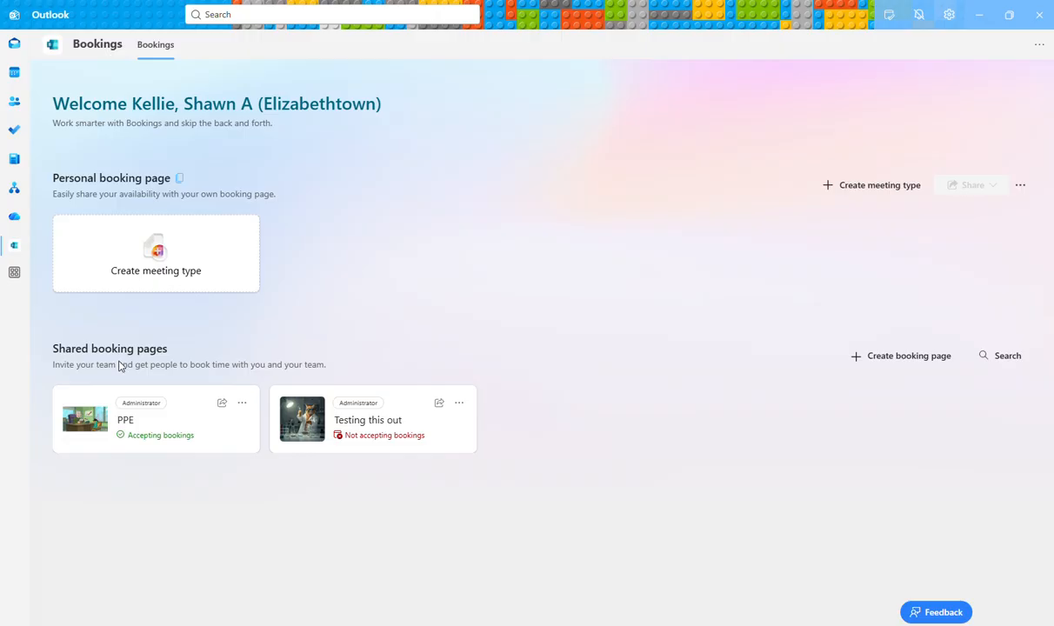
- Start a shared booking page from scratch named Advising Appointments, with business type Education and the default business hours
{"action": "left_click", "coordinate": [884, 364]}
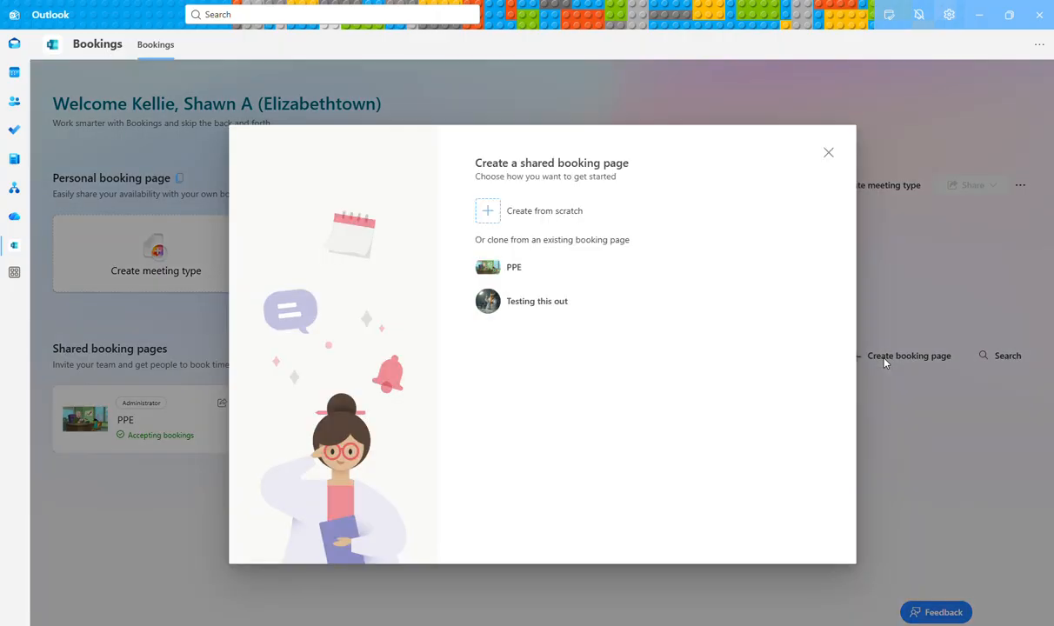
{"action": "left_click", "coordinate": [505, 217]}
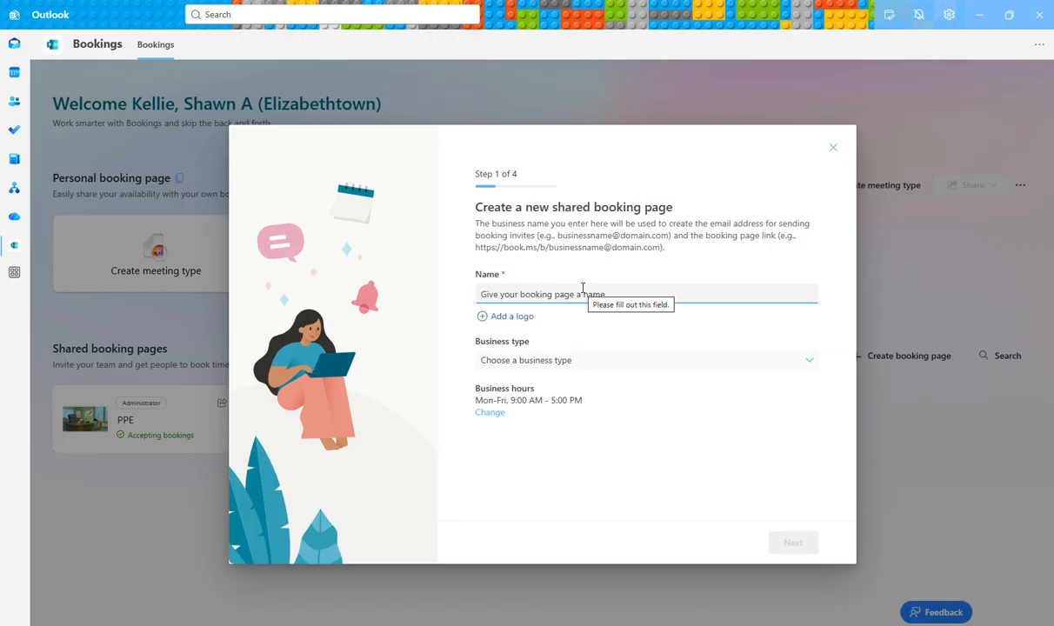
{"action": "type", "text": "Advi"}
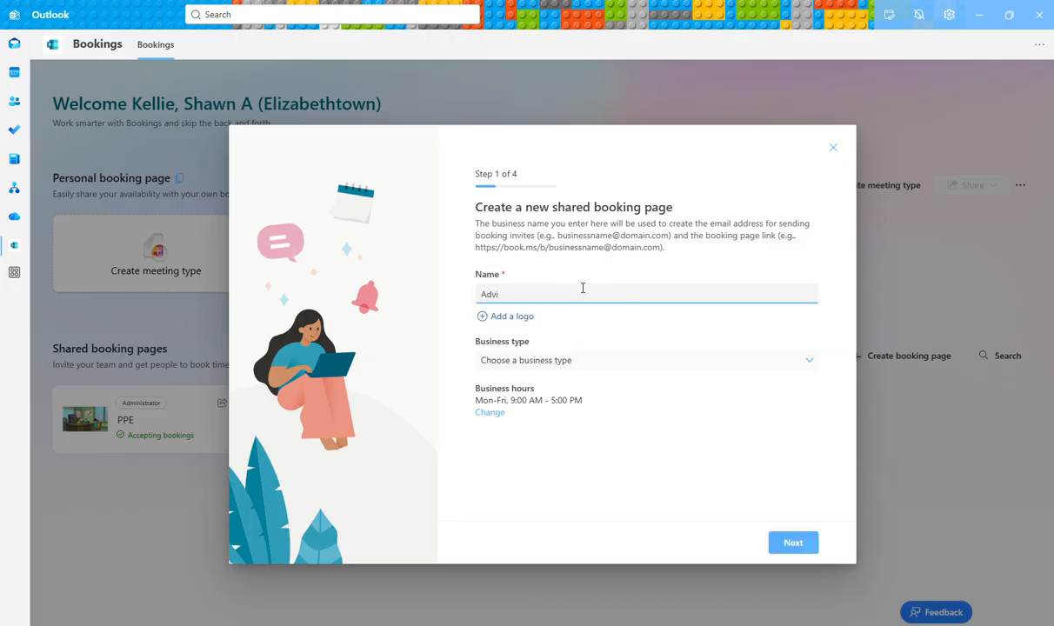
{"action": "type", "text": "sing aAppointments"}
{"action": "left_click", "coordinate": [567, 361]}
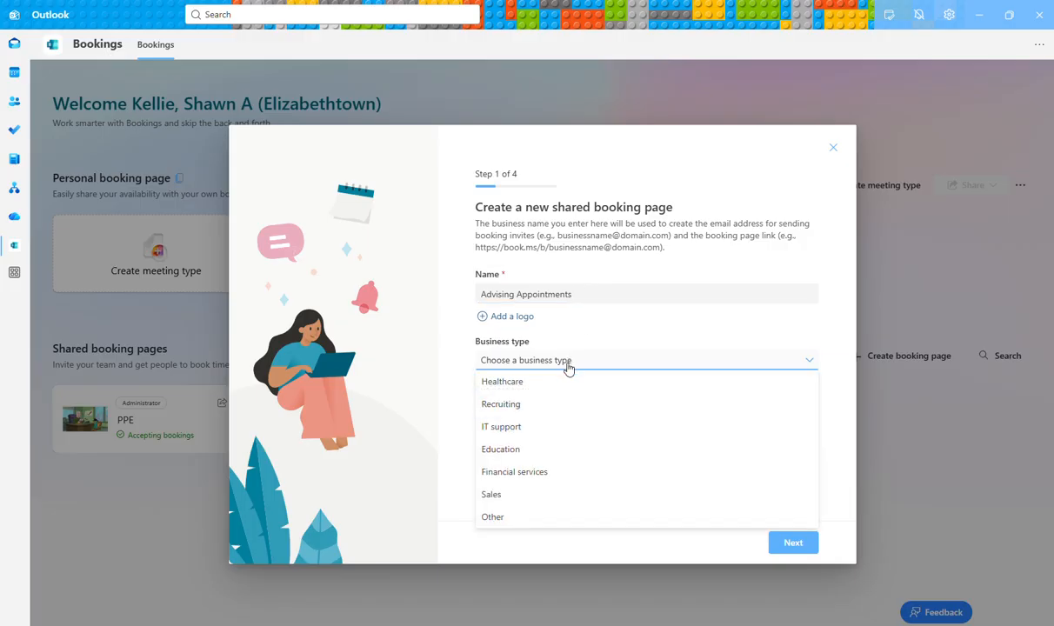
{"action": "left_click", "coordinate": [491, 443]}
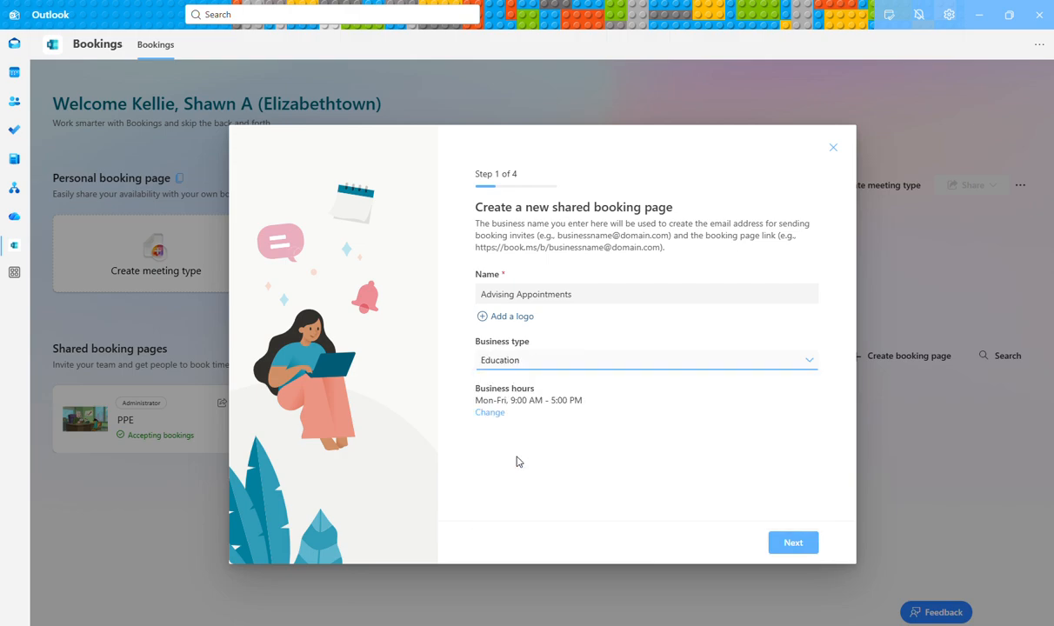
{"action": "left_click", "coordinate": [501, 415]}
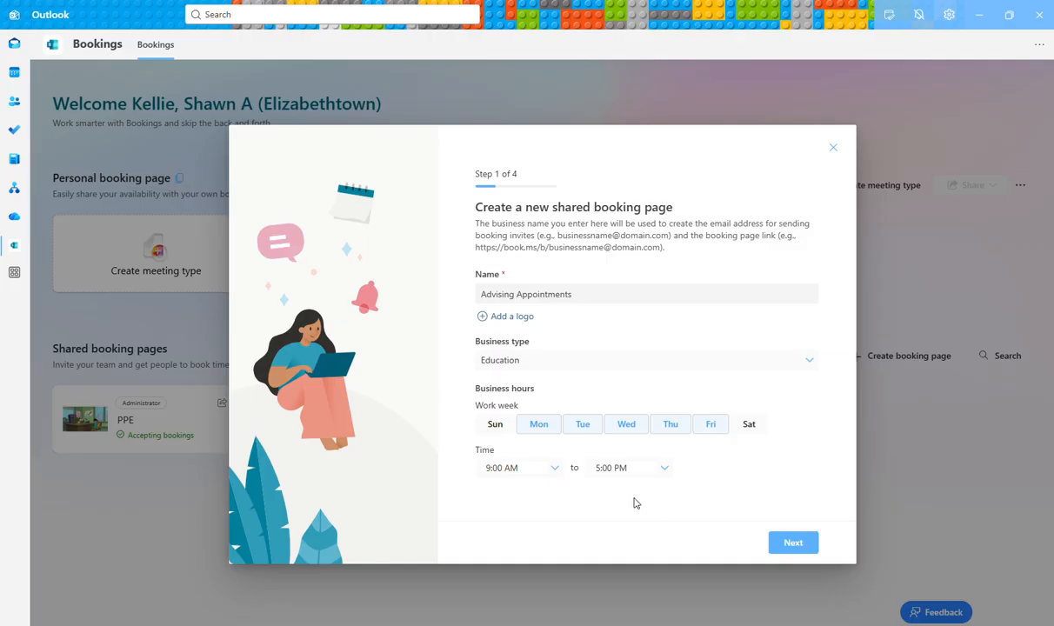
{"action": "left_click", "coordinate": [813, 543]}
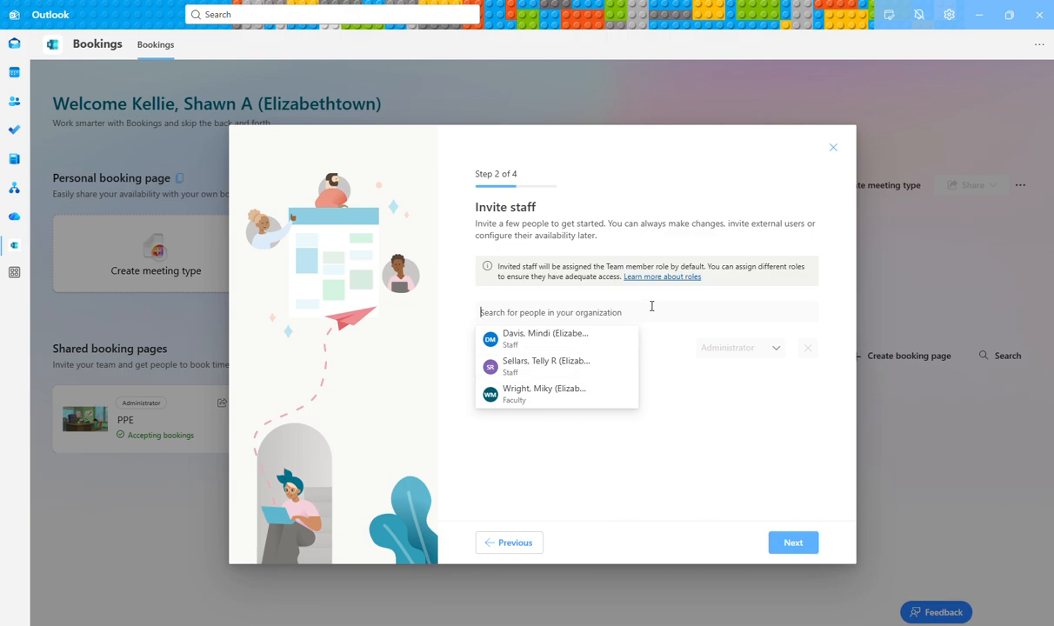
- Skip inviting additional staff, then rename the initial service to Advising and turn off its Teams meeting option
{"action": "left_click", "coordinate": [459, 318]}
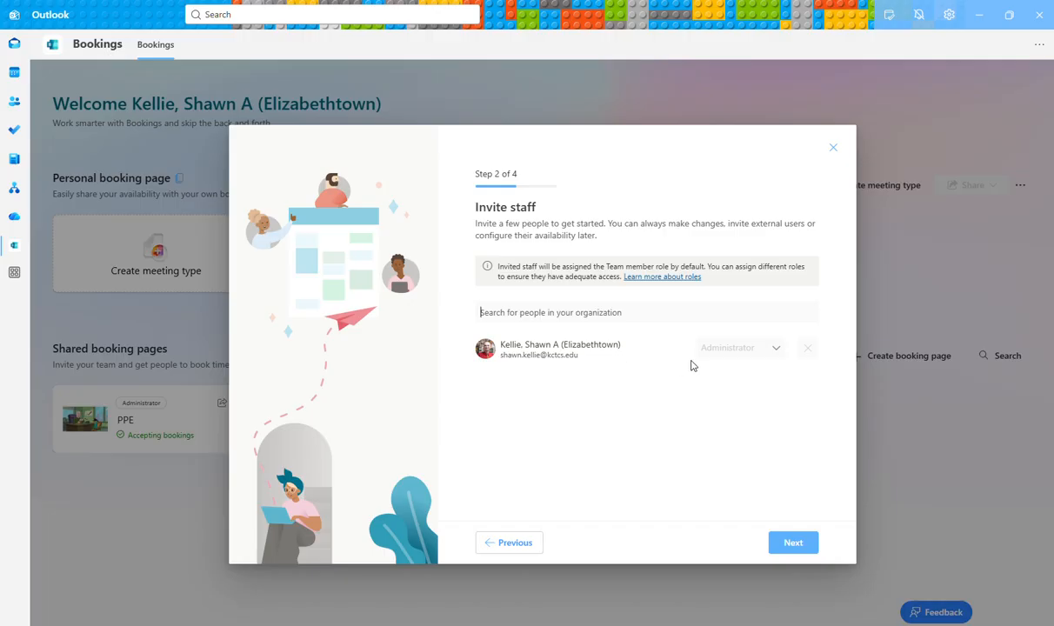
{"action": "left_click", "coordinate": [787, 544]}
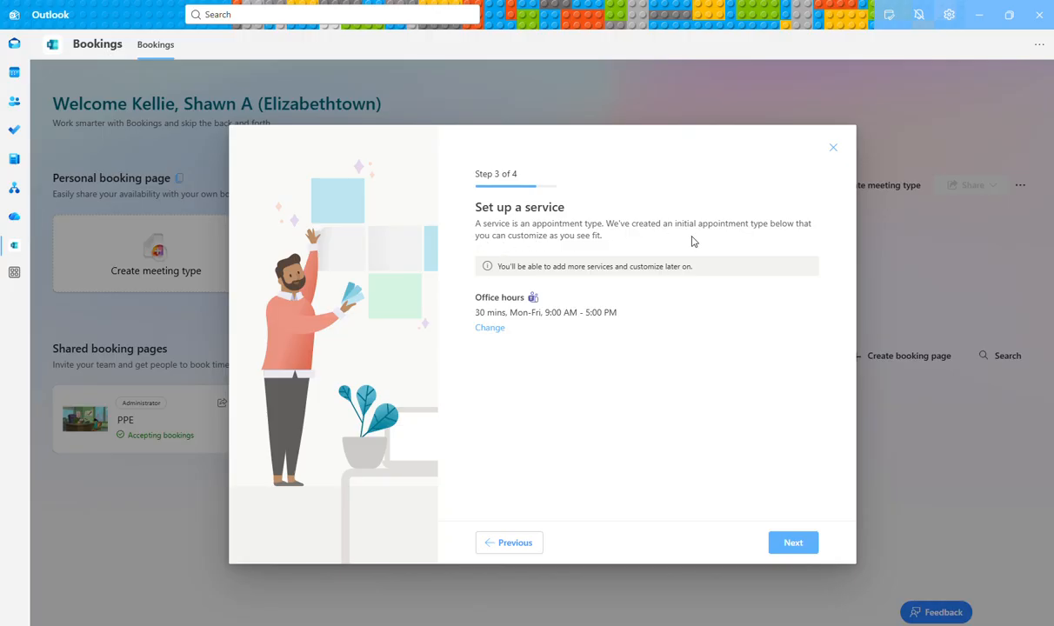
{"action": "left_click", "coordinate": [501, 331]}
{"action": "left_click_drag", "start_coordinate": [554, 224], "coordinate": [478, 224]}
{"action": "type", "text": "A"}
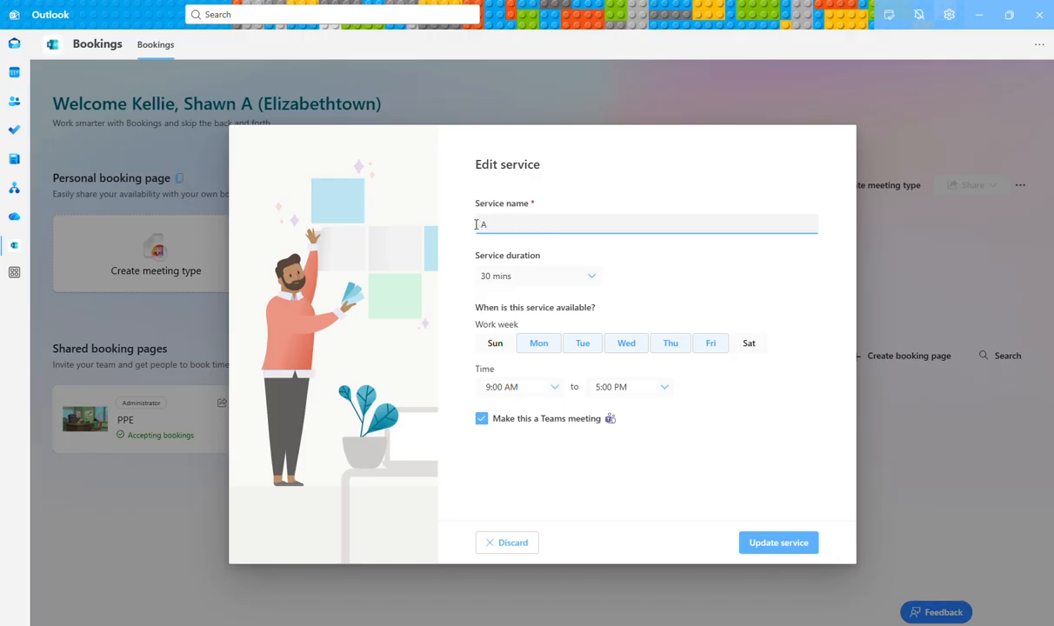
{"action": "type", "text": "dvising"}
{"action": "left_click", "coordinate": [484, 425]}
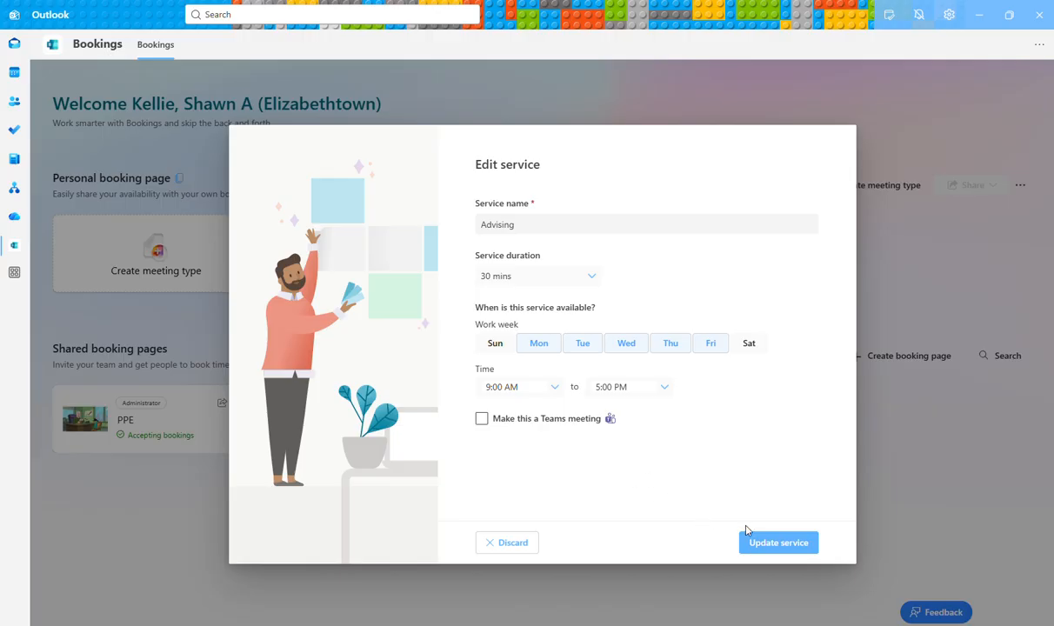
{"action": "left_click", "coordinate": [772, 546]}
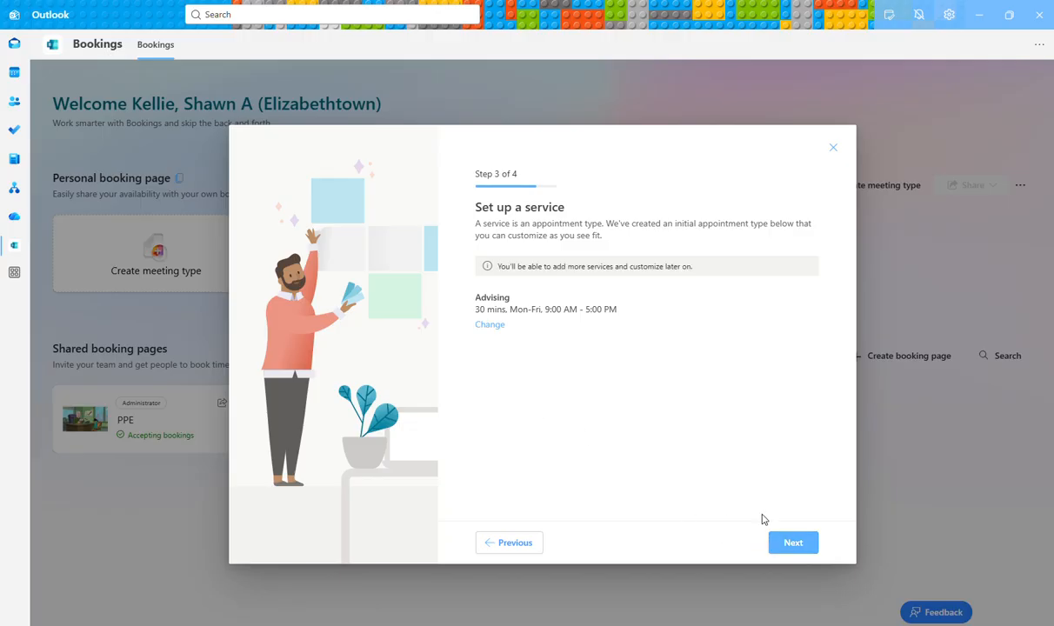
- Allow anyone to book appointments through a public self-service page and create the booking page
{"action": "left_click", "coordinate": [795, 543]}
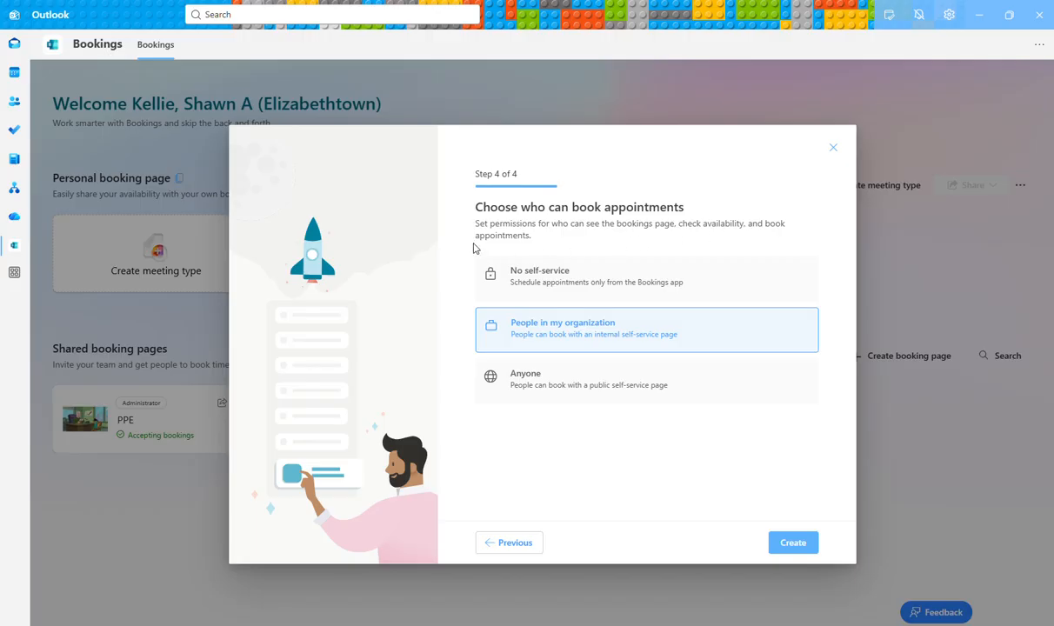
{"action": "left_click", "coordinate": [557, 396]}
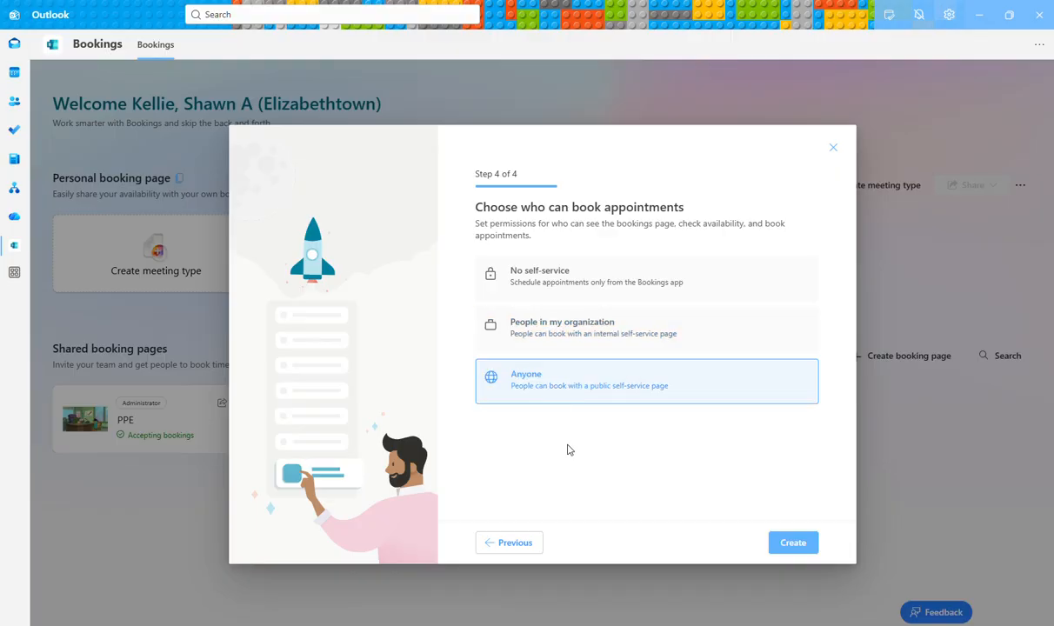
{"action": "left_click", "coordinate": [793, 544]}
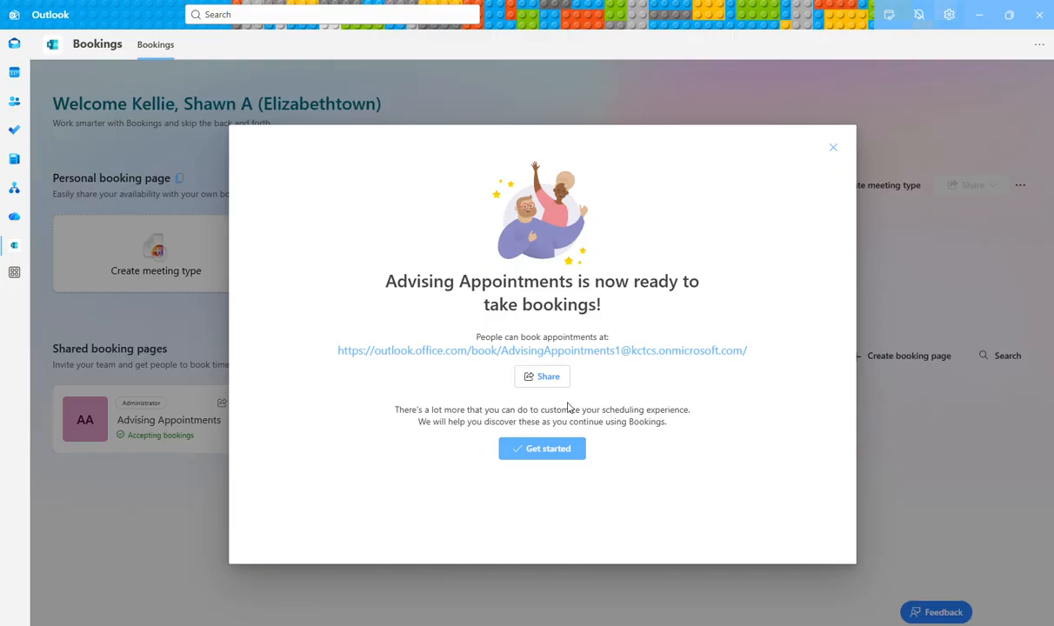
- Copy the sharing link of the new booking page and open its Advising Appointments calendar
{"action": "left_click", "coordinate": [532, 384]}
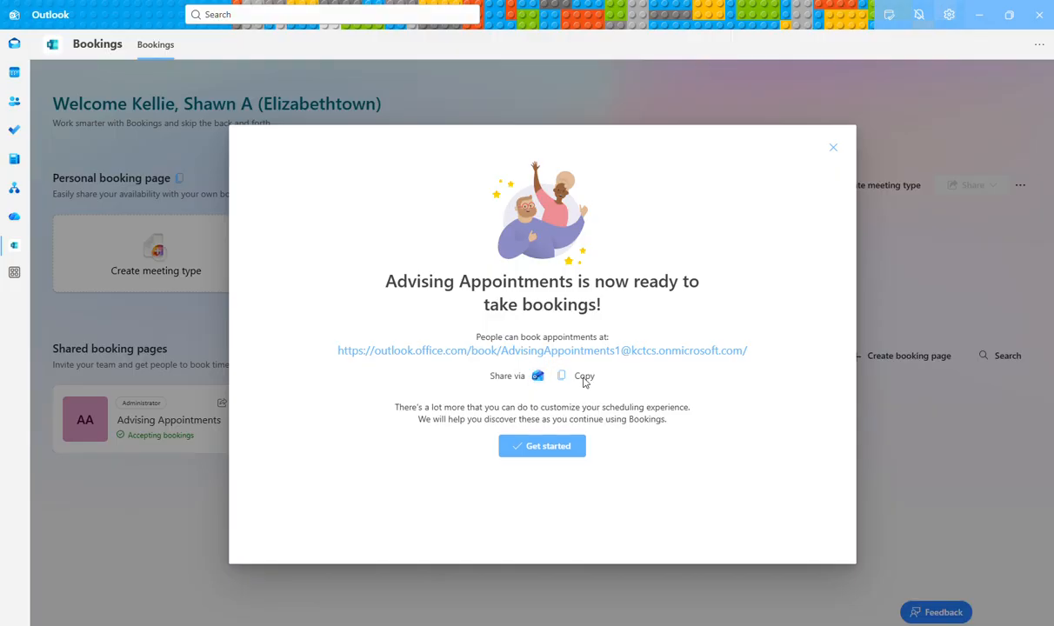
{"action": "left_click", "coordinate": [561, 376]}
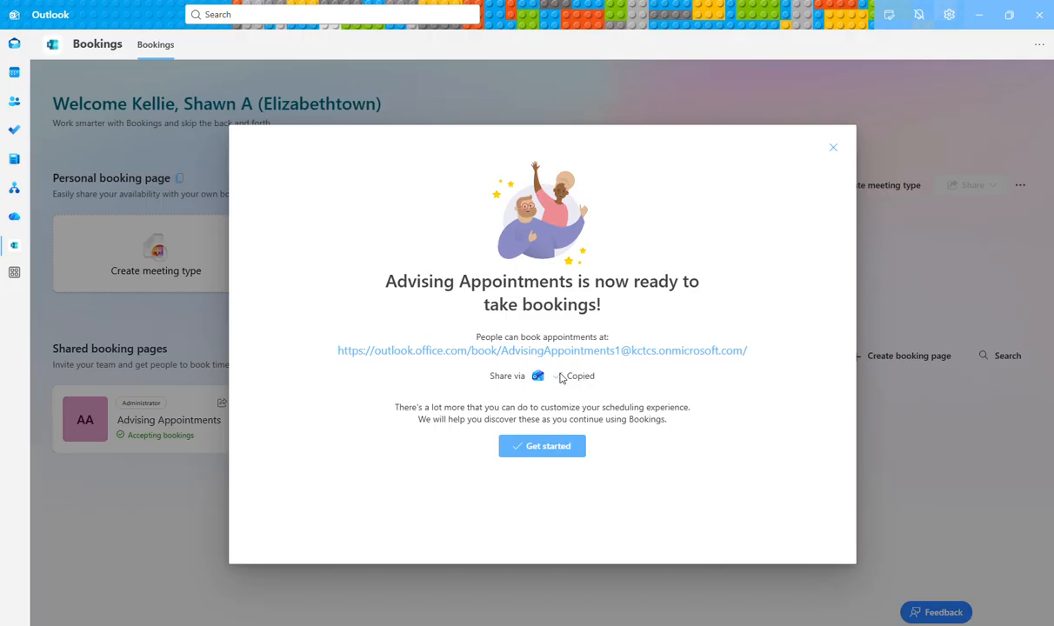
{"action": "left_click", "coordinate": [545, 448]}
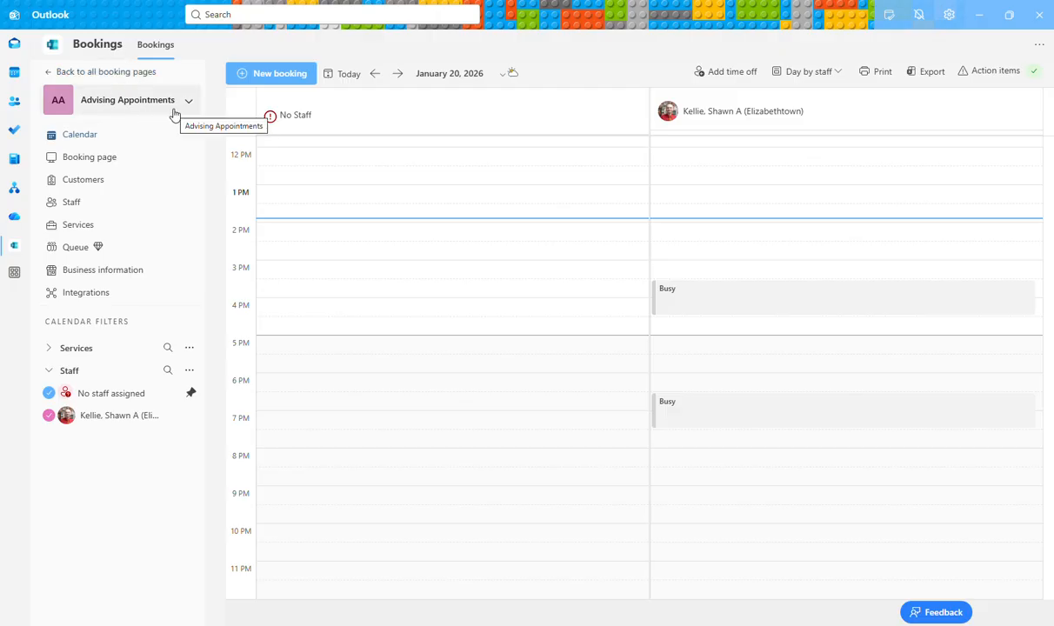
- Set the booking page to always show time slots in the business time zone and save the change
{"action": "left_click", "coordinate": [91, 164]}
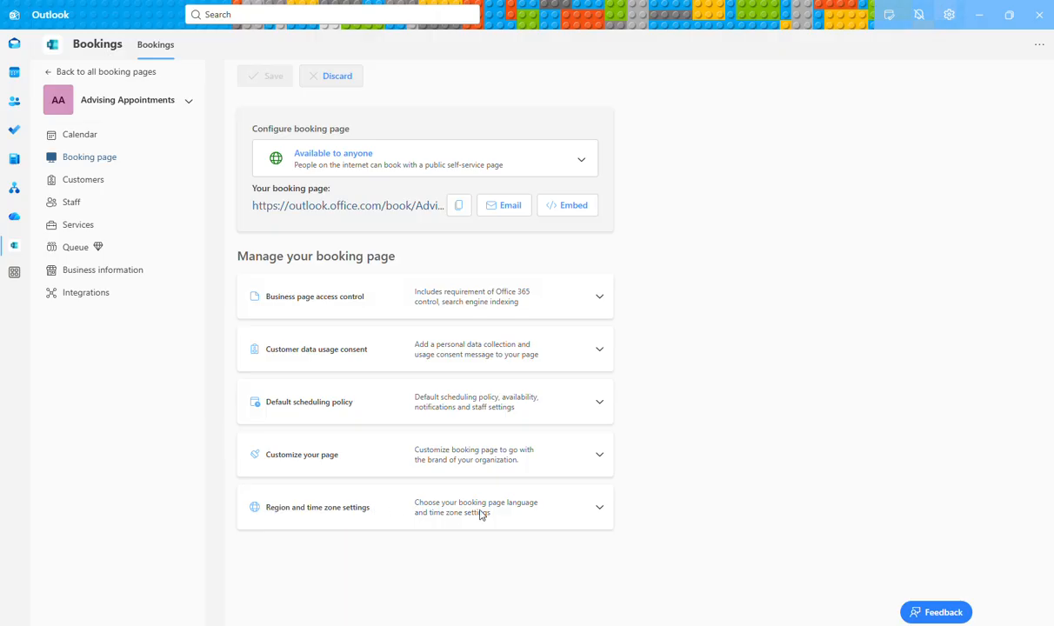
{"action": "left_click", "coordinate": [600, 509]}
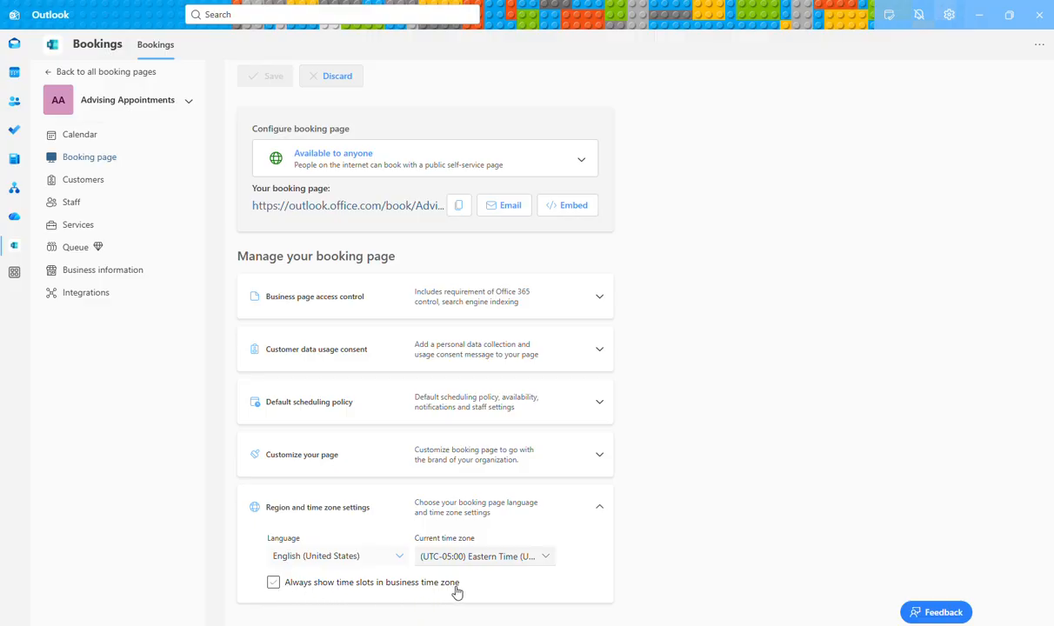
{"action": "left_click", "coordinate": [273, 586]}
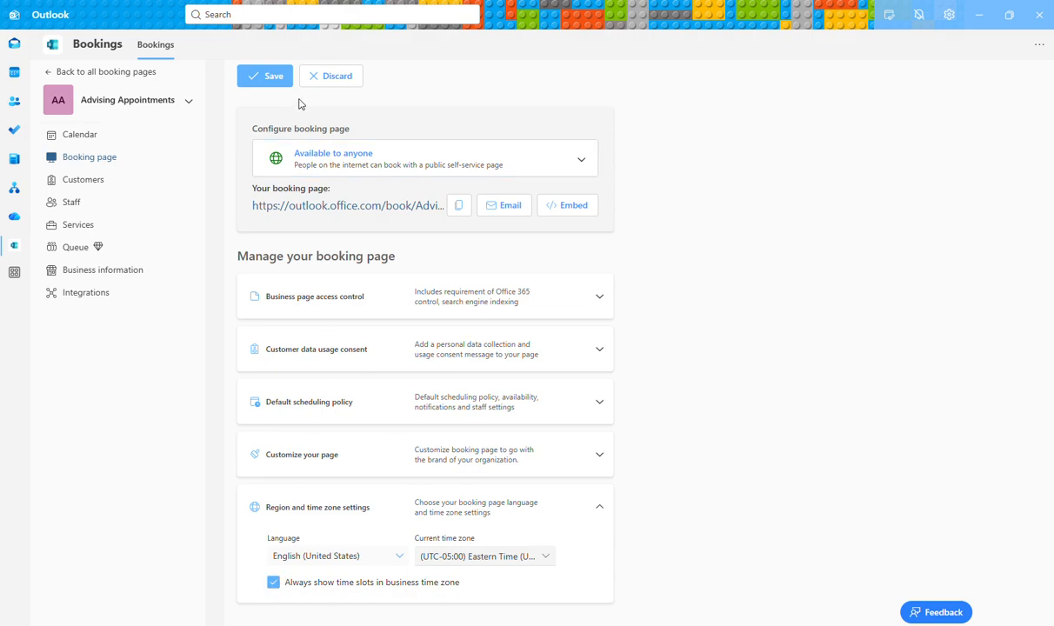
{"action": "left_click", "coordinate": [266, 78]}
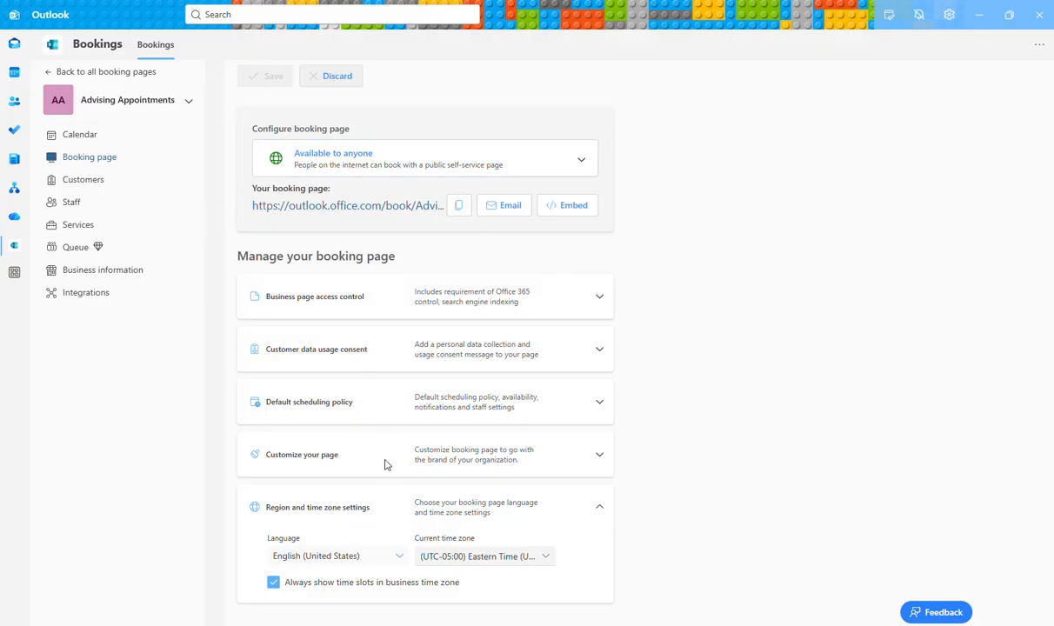
- Examine the booking page's template, color theme and logo options, and the daily business hours in the business information
{"action": "left_click", "coordinate": [598, 457]}
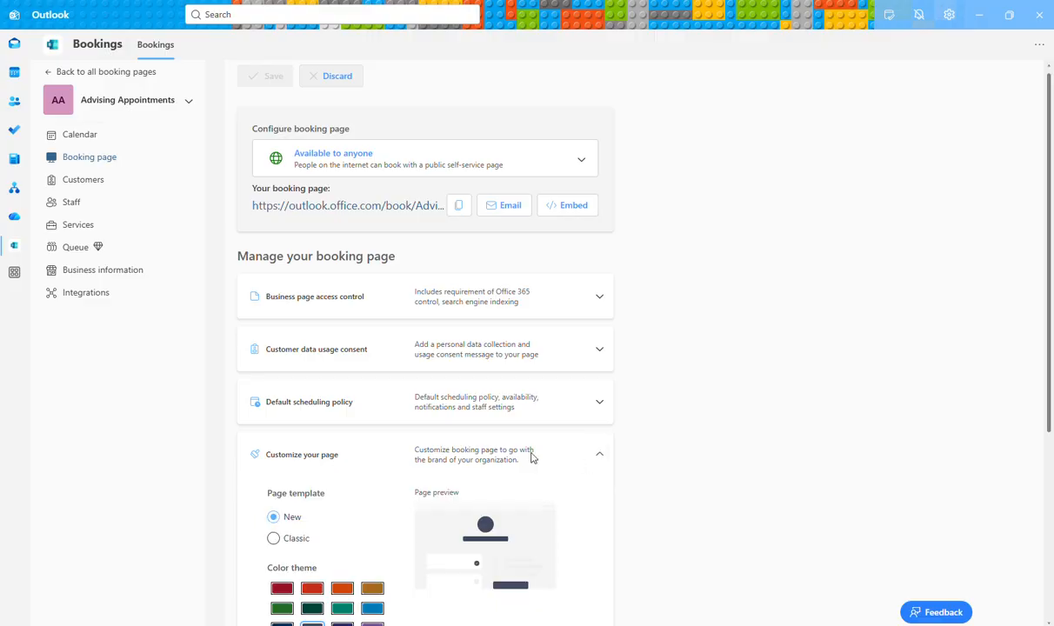
{"action": "scroll", "coordinate": [400, 456], "scroll_direction": "down", "scroll_amount": 3}
{"action": "scroll", "coordinate": [392, 445], "scroll_direction": "down", "scroll_amount": 1}
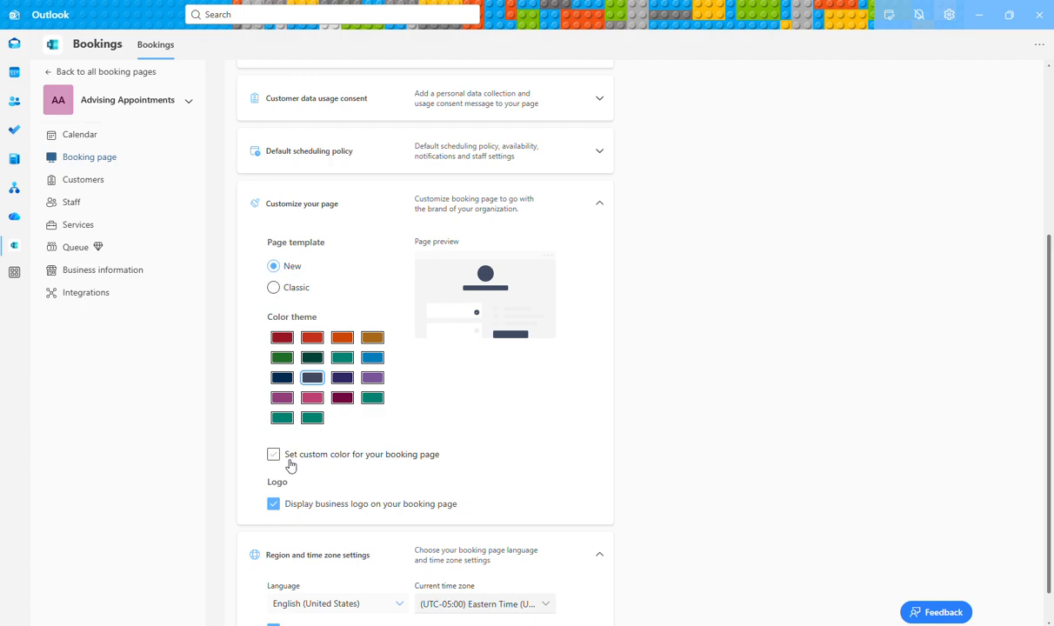
{"action": "scroll", "coordinate": [290, 461], "scroll_direction": "up", "scroll_amount": 1}
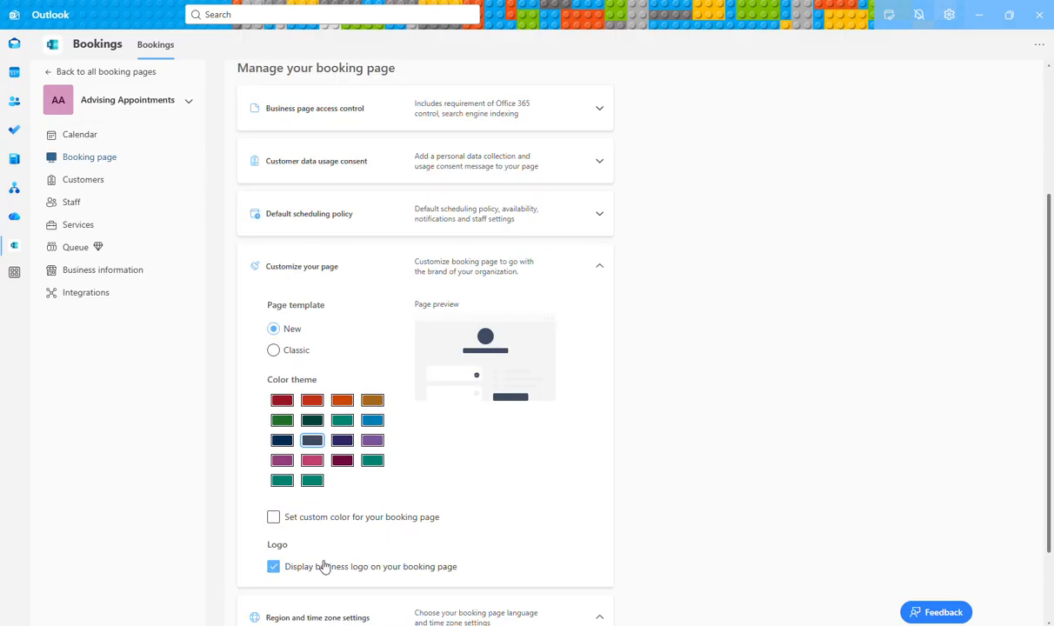
{"action": "scroll", "coordinate": [357, 550], "scroll_direction": "up", "scroll_amount": 3}
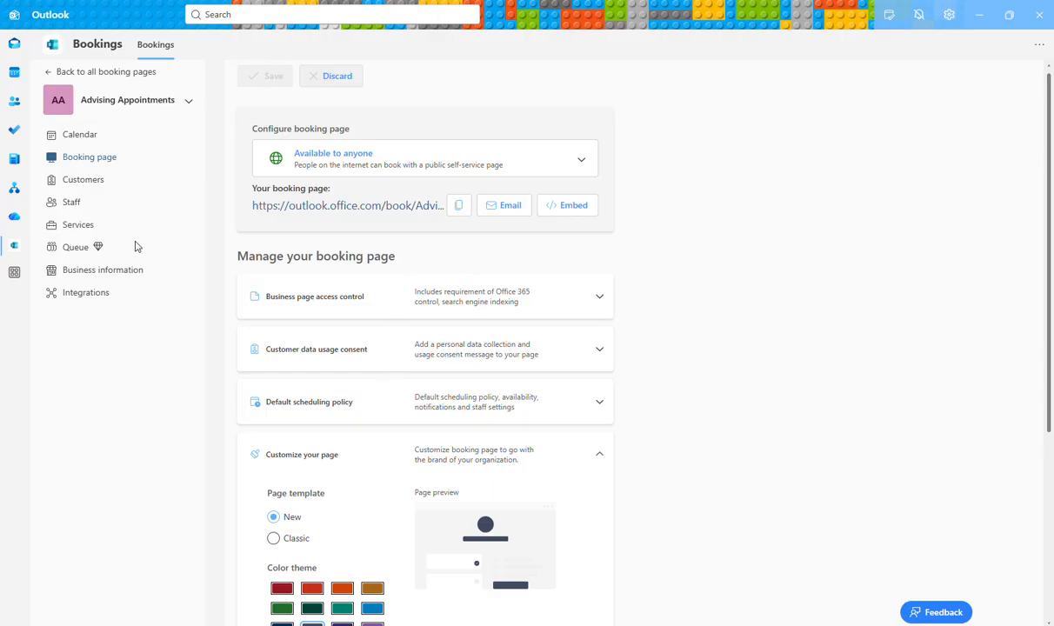
{"action": "left_click", "coordinate": [104, 274]}
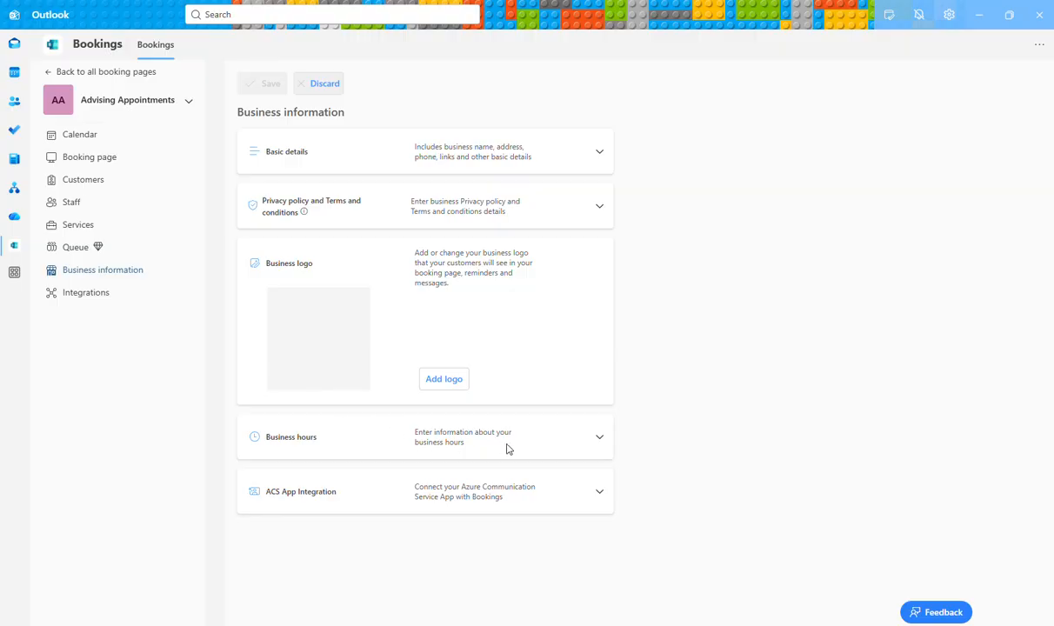
{"action": "left_click", "coordinate": [597, 445]}
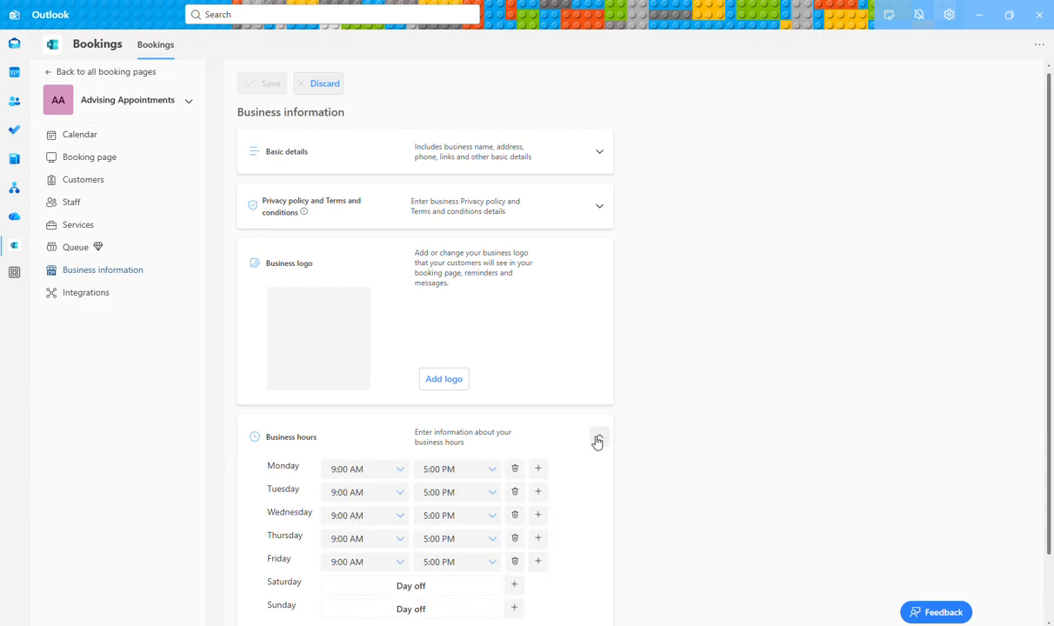
{"action": "left_click", "coordinate": [596, 443]}
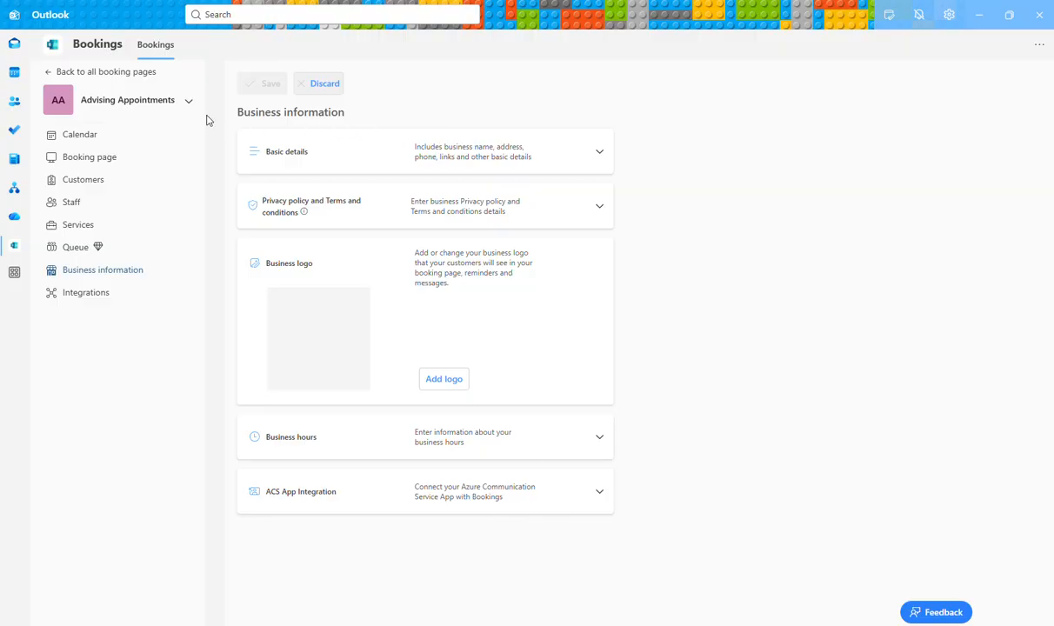
- Return to the booking page settings and copy the Advising Appointments booking page link
{"action": "left_click", "coordinate": [96, 165]}
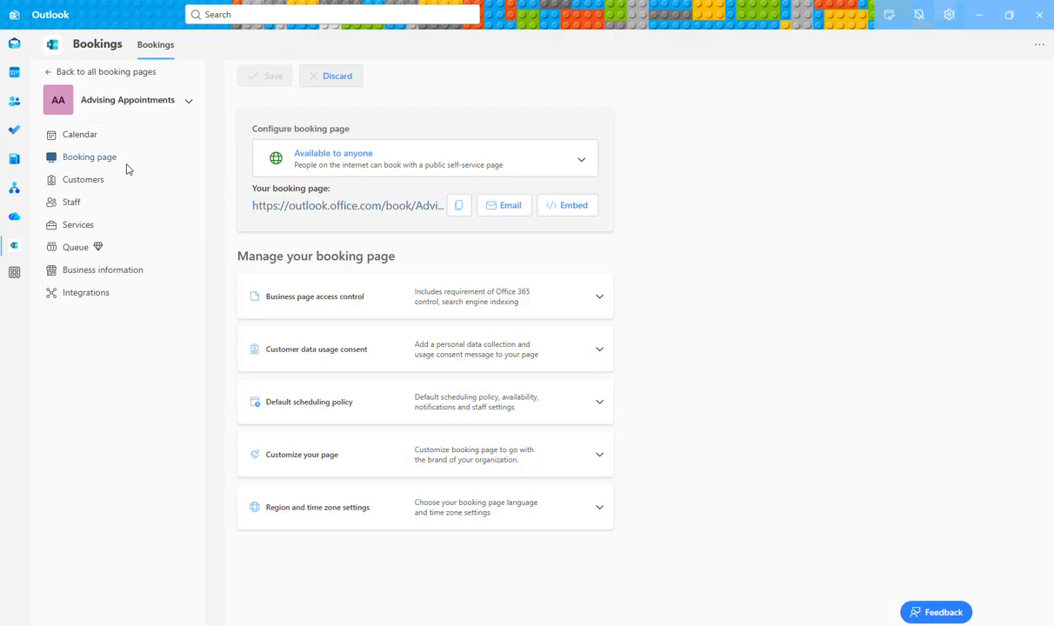
{"action": "left_click", "coordinate": [456, 210]}
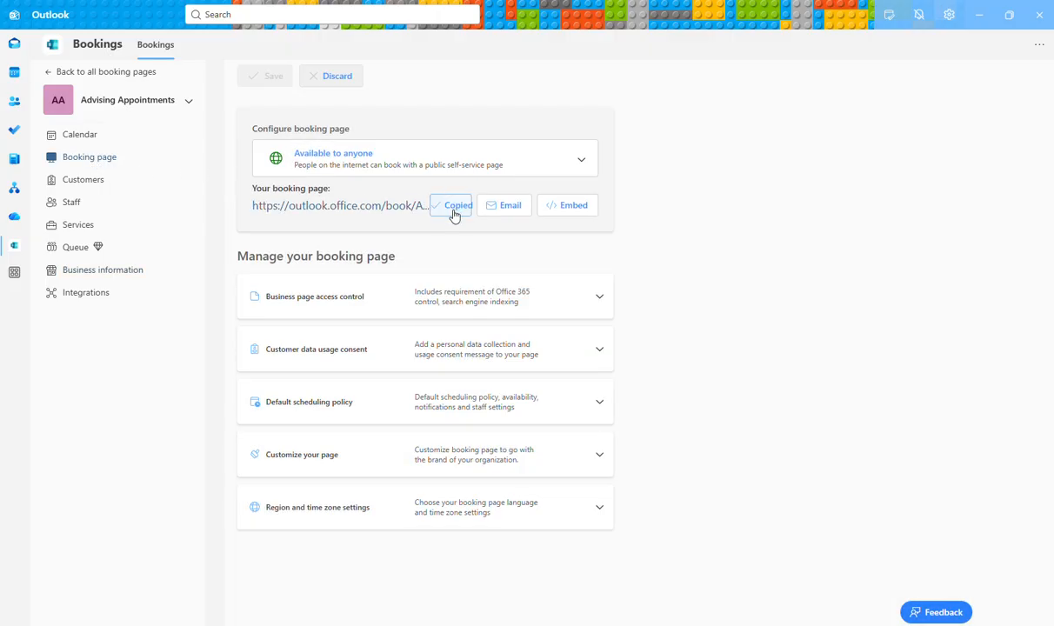